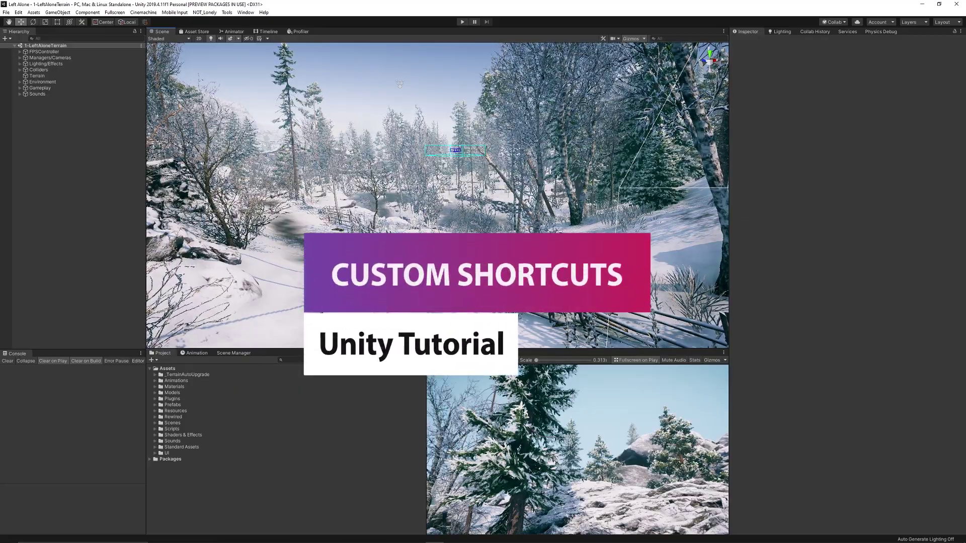
- Frame the fence piece fence_2 (167) in the Scene view
key("f")
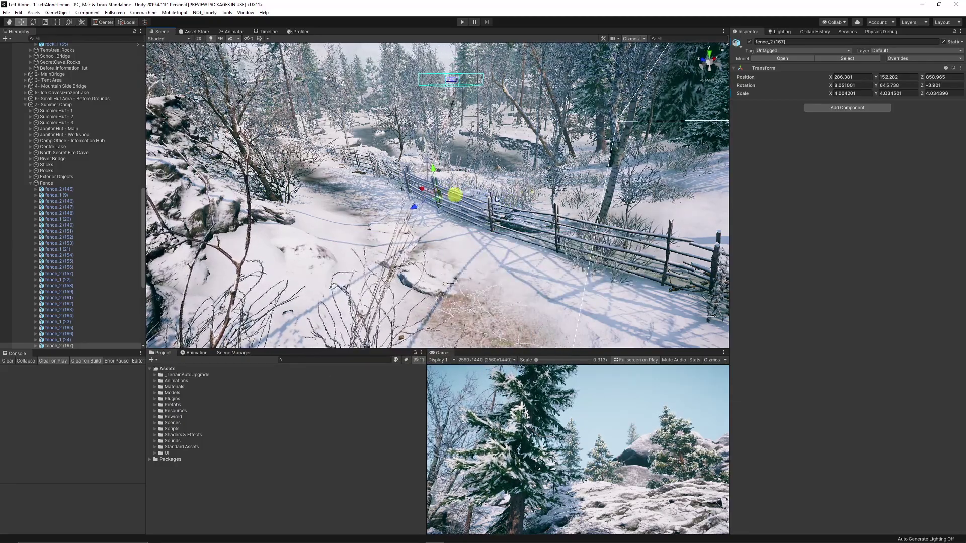
- Add a Box Collider component to the fence's child mesh fence_2
left_click(437, 193)
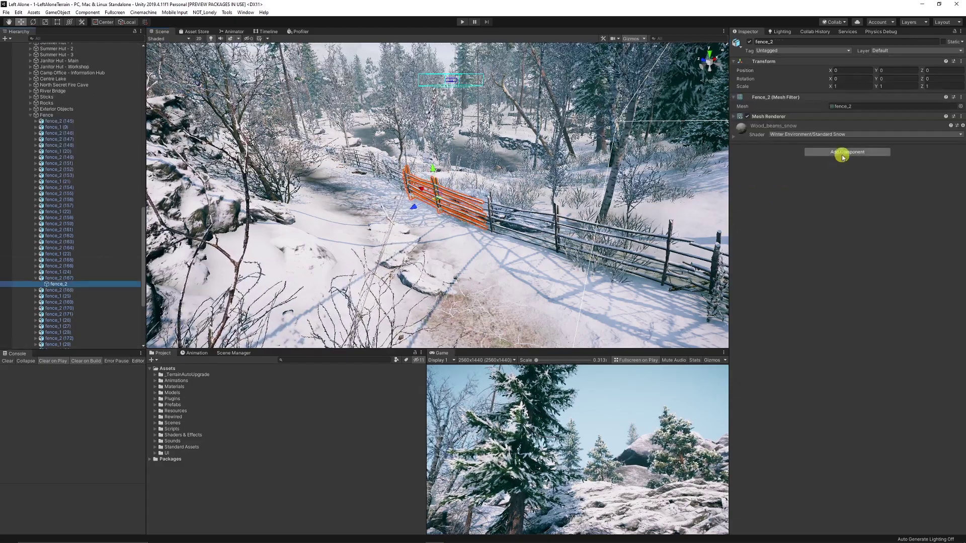
left_click(843, 152)
type("b")
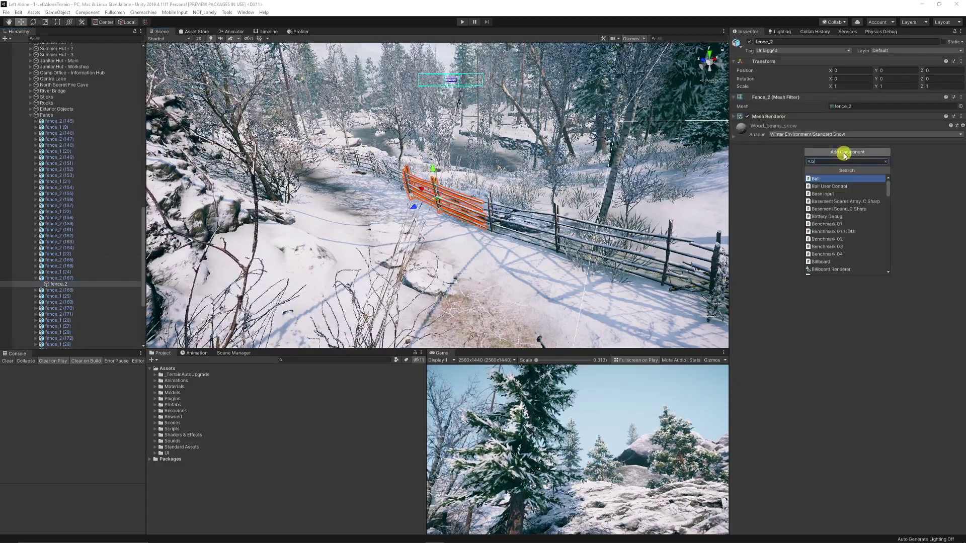
type("ox")
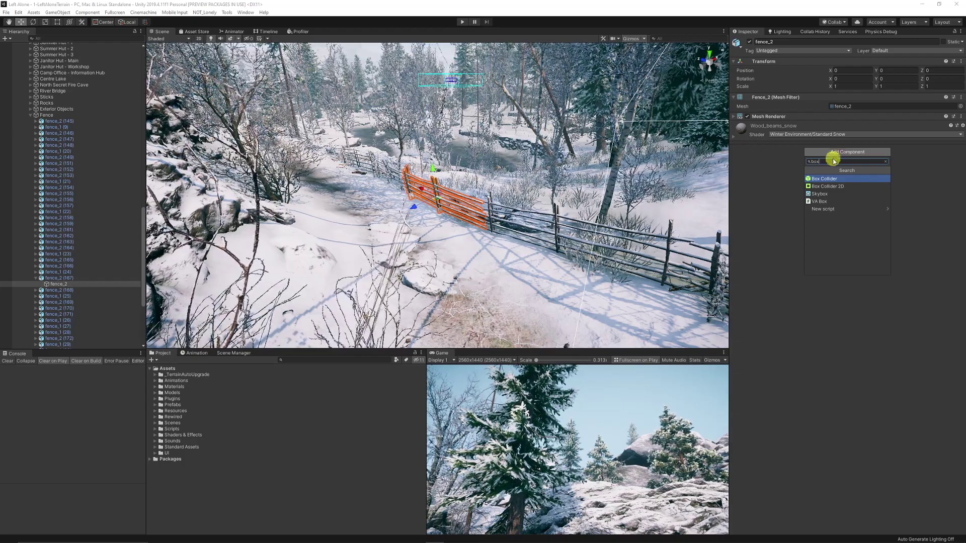
left_click(828, 181)
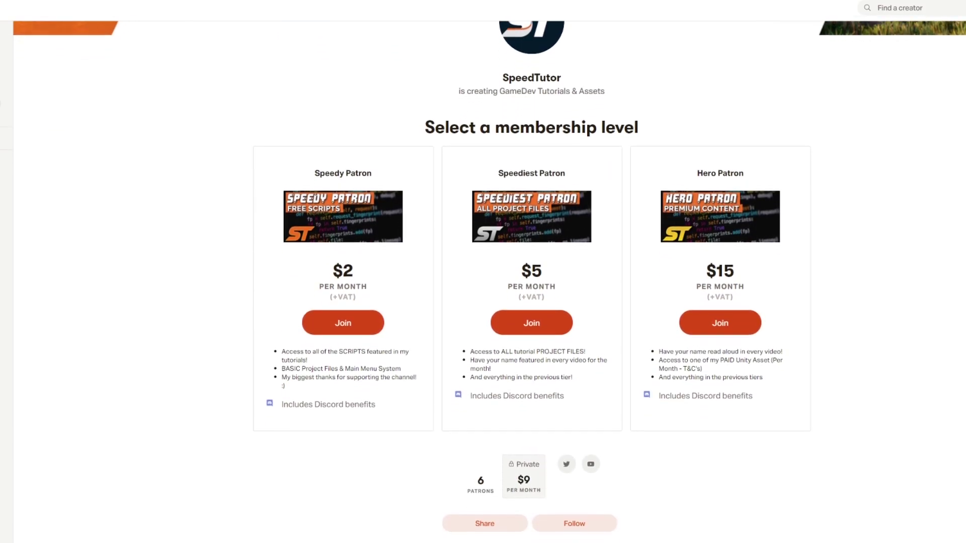
- Scroll the Patreon page past the tiers and About section to the recent posts
scroll(531, 302, "down", 8)
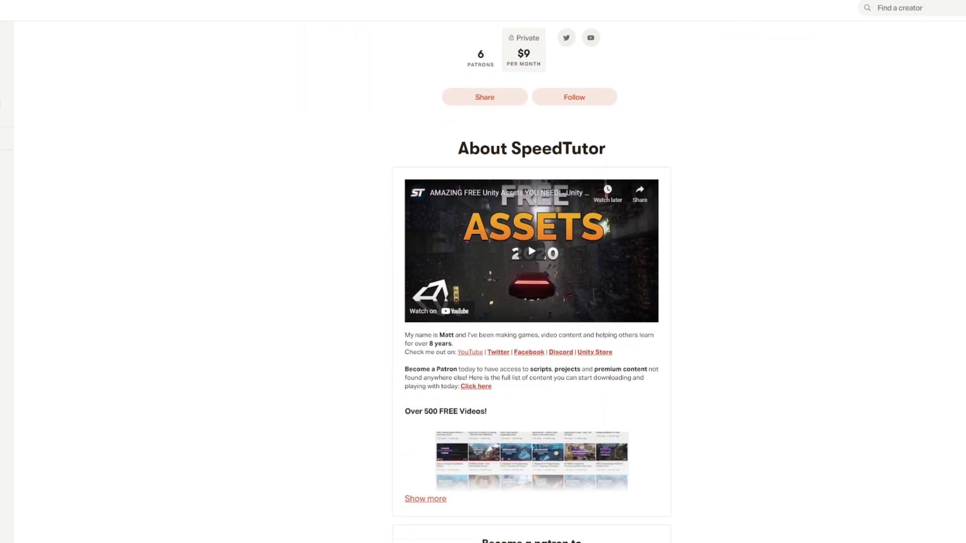
scroll(531, 302, "down", 8)
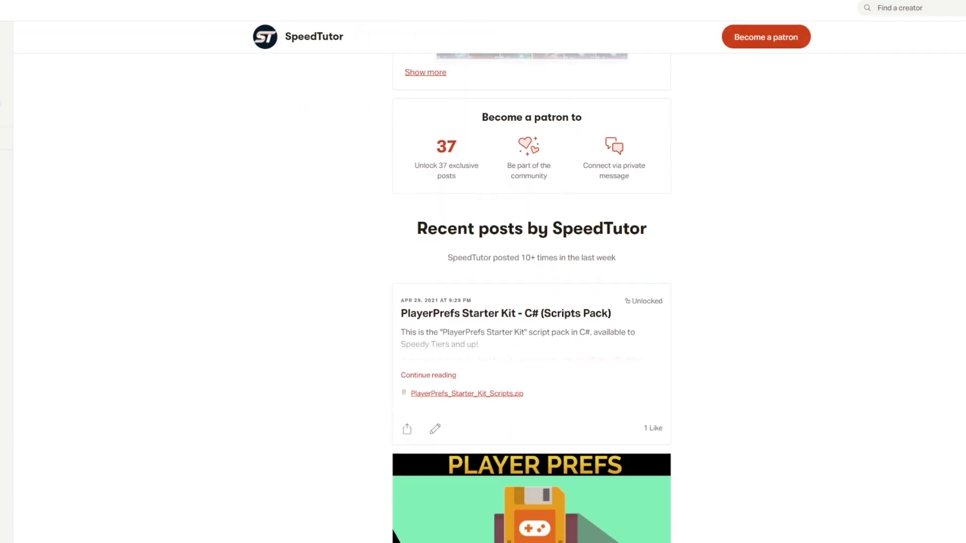
scroll(531, 302, "down", 8)
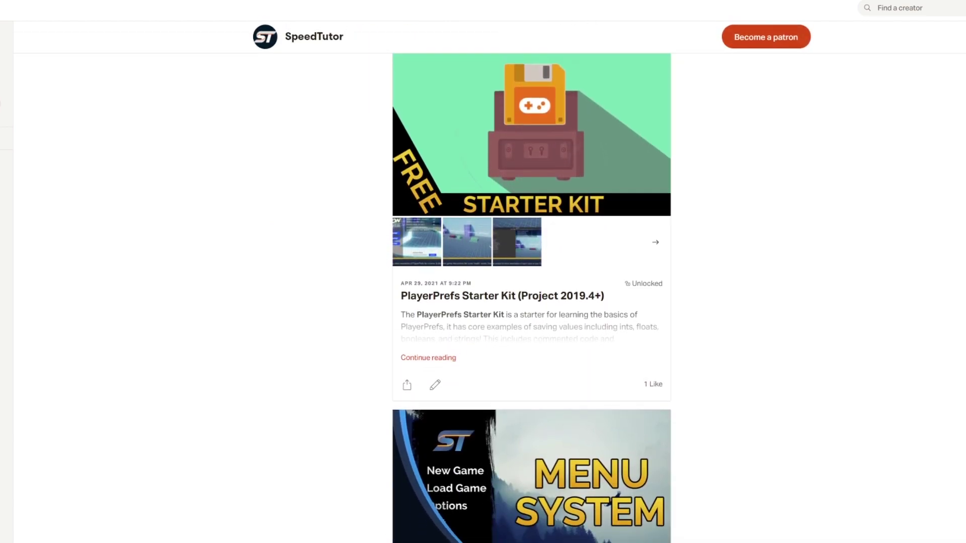
scroll(532, 301, "down", 8)
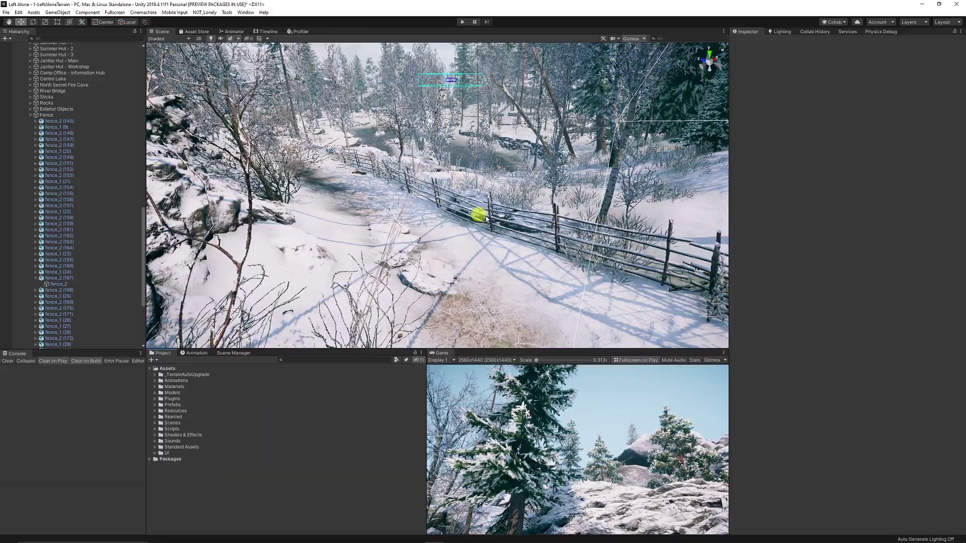
- Turn the scene camera up and left, then collapse the Fence group in the Hierarchy
right_click_drag(478, 206, 240, 95)
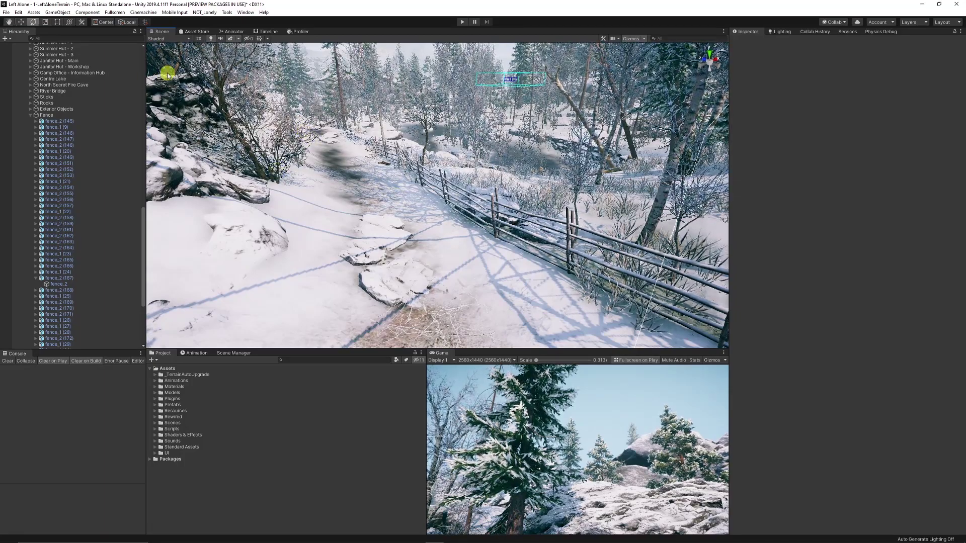
left_click(32, 115)
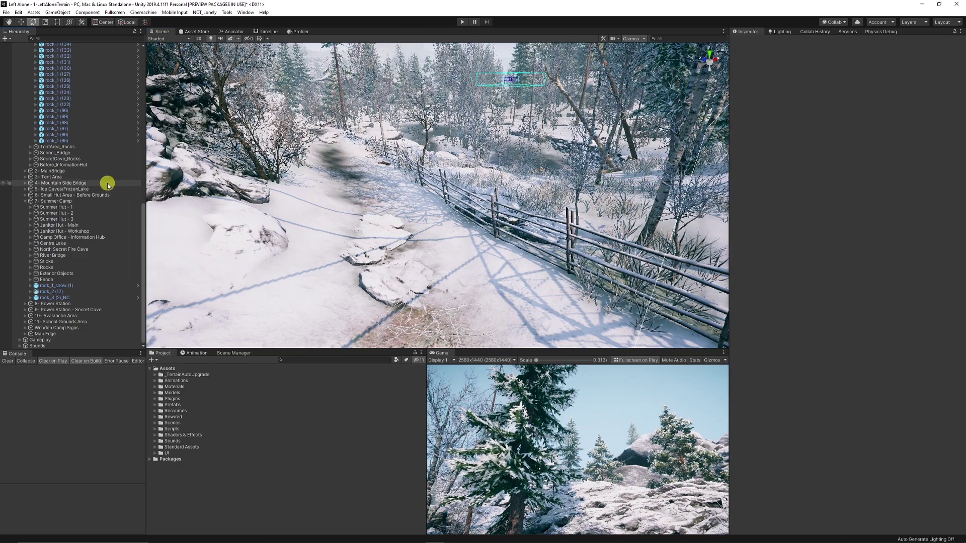
- Open Edit > Shortcuts and search 'box' within the Window category
left_click(19, 12)
left_click(43, 243)
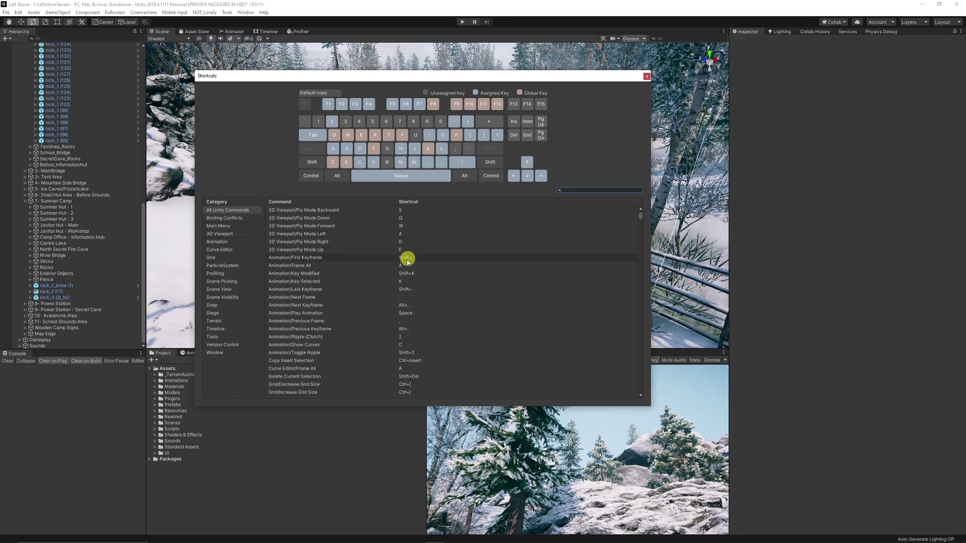
scroll(403, 272, "down", 3)
scroll(419, 347, "up", 3)
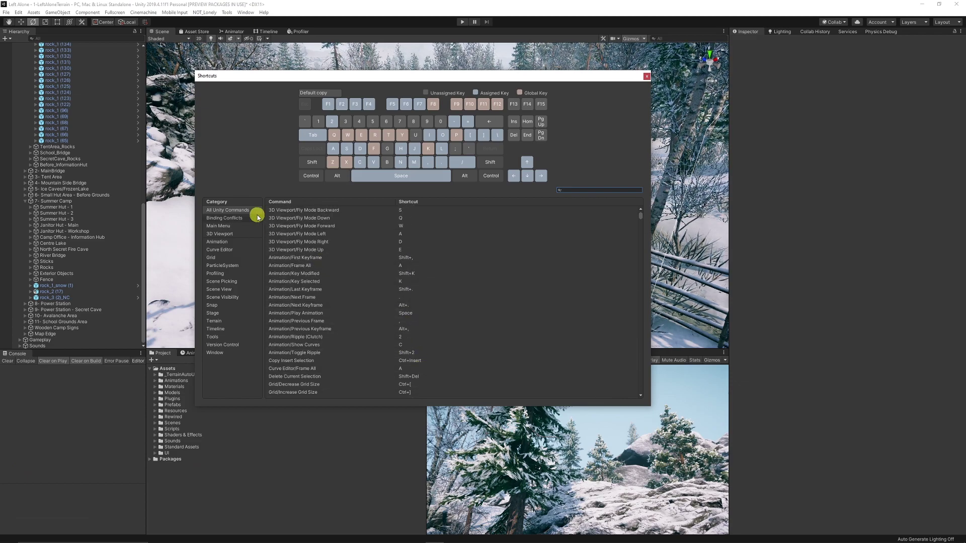
left_click(216, 353)
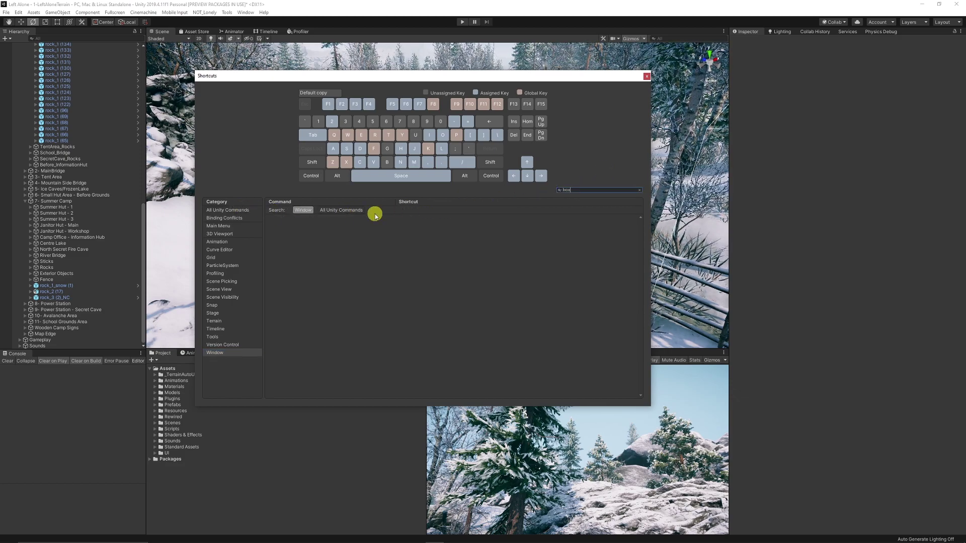
- Search 'box' across all commands and confirm Box Collider is bound to Shift+B
left_click(340, 211)
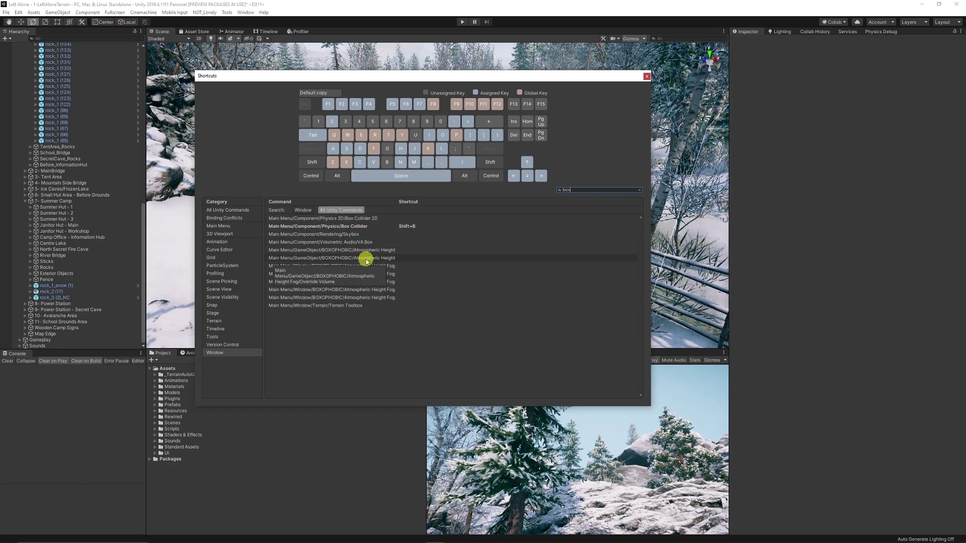
left_click(325, 219)
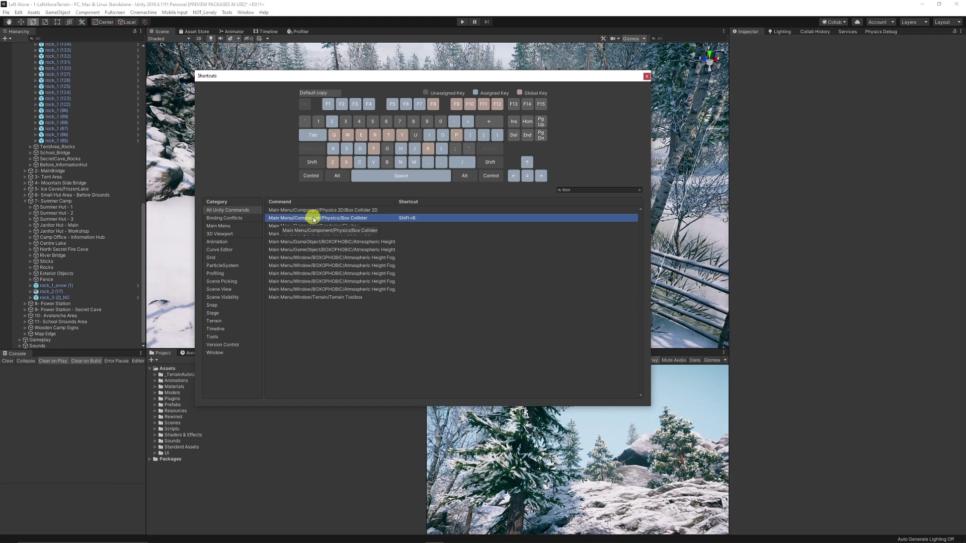
left_click(57, 13)
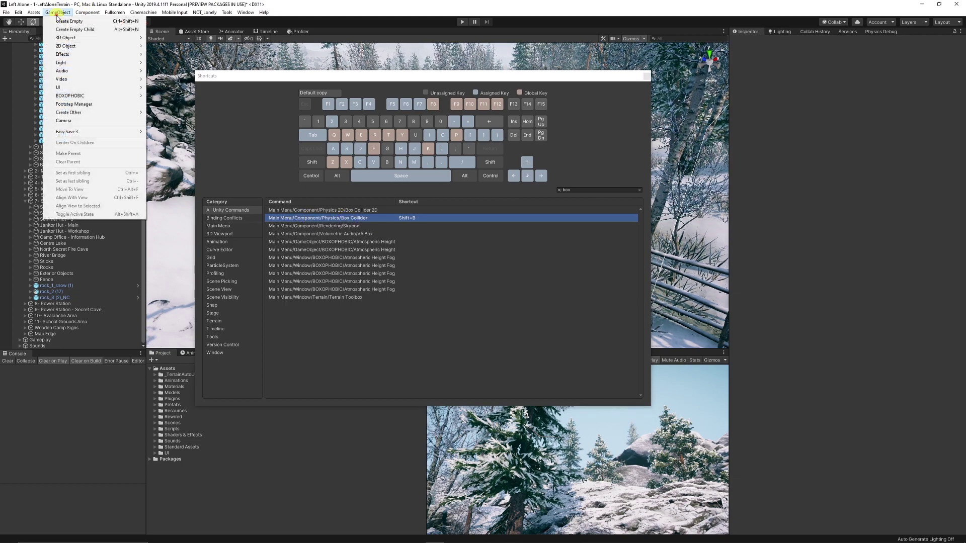
mouse_move(84, 17)
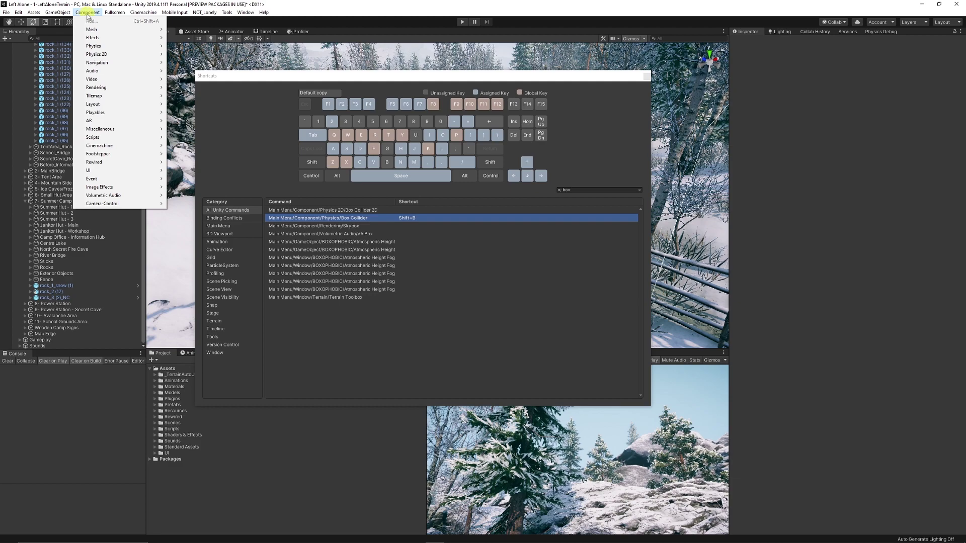
mouse_move(110, 50)
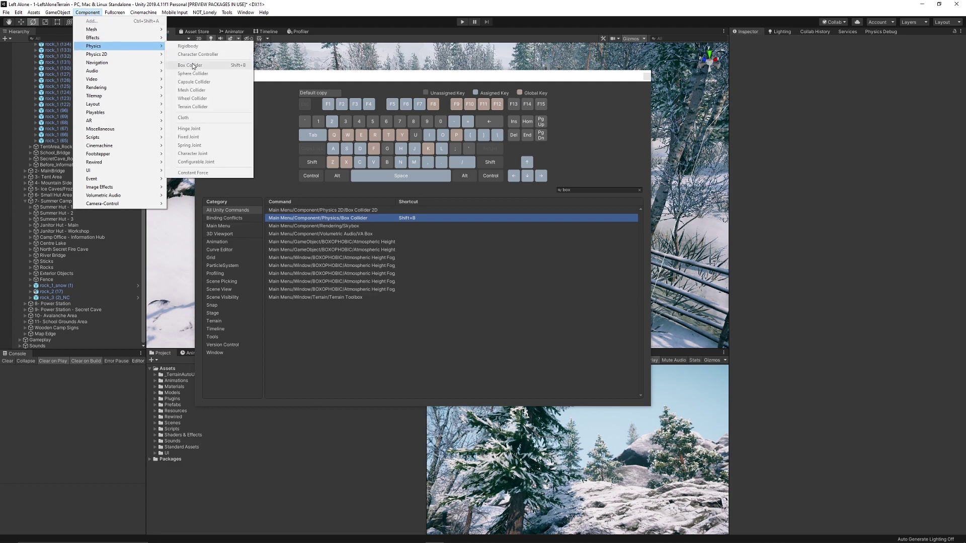
left_click(356, 80)
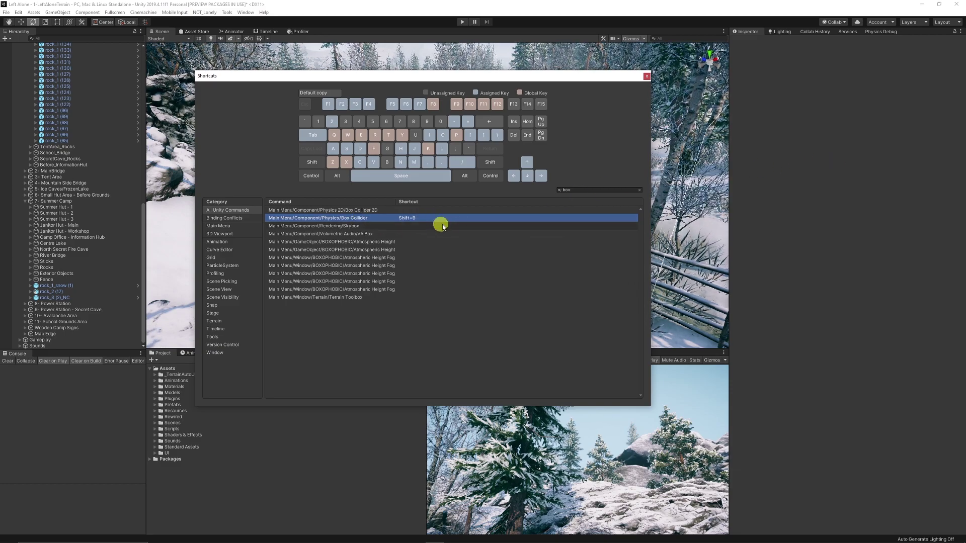
- Bind Physics 2D Box Collider 2D to Shift+J after cancelling the Shift+H conflict
left_click(350, 210)
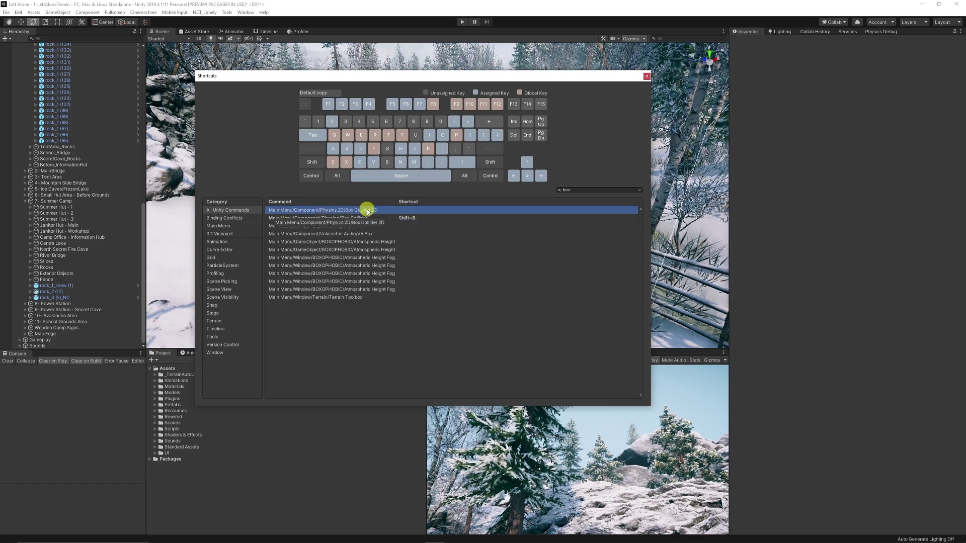
left_click(356, 210)
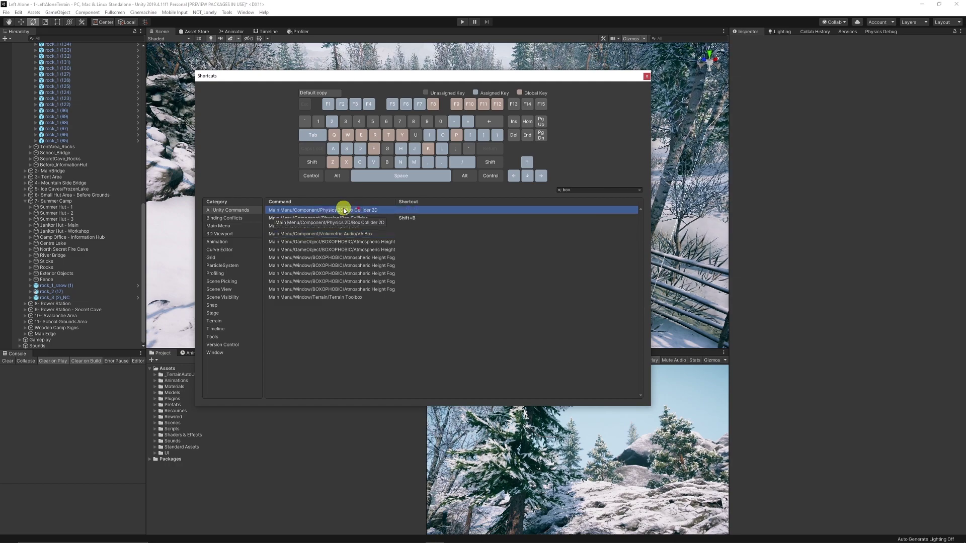
double_click(357, 210)
key("shift+h")
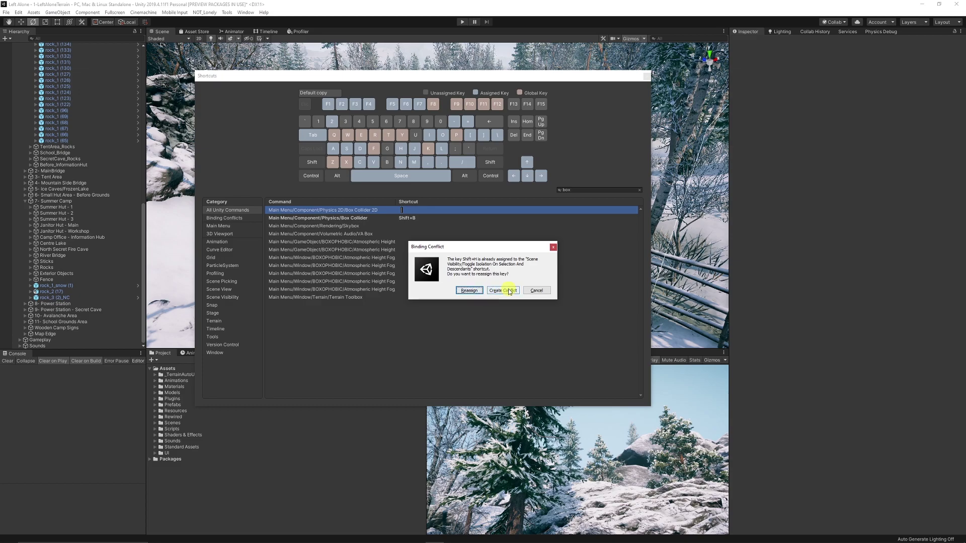
left_click(536, 291)
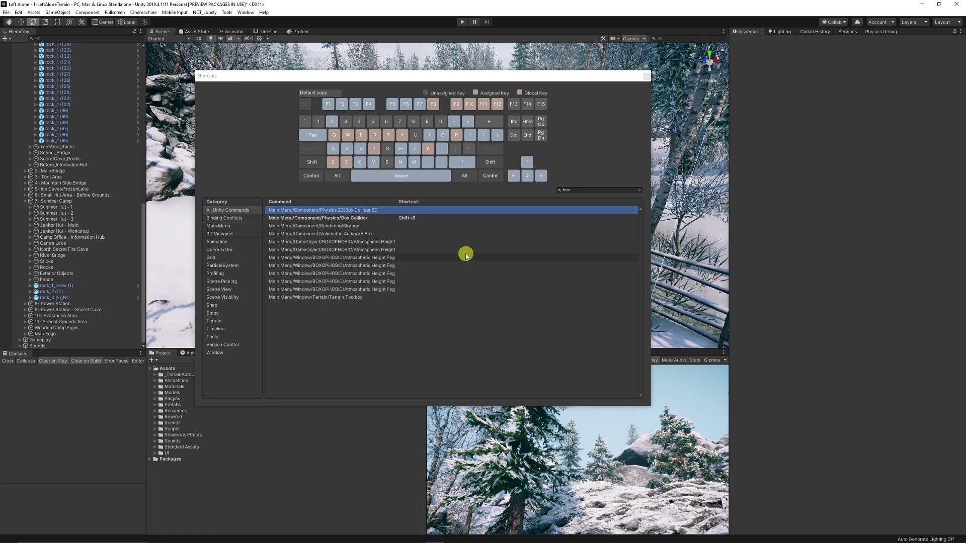
double_click(400, 210)
key("shift+j")
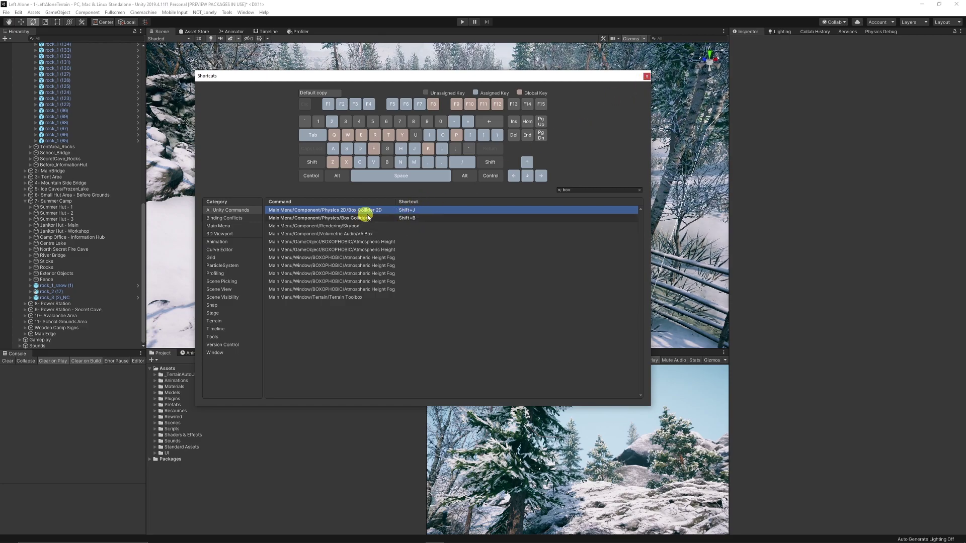
- Give the first fence section's fence_1 mesh a Box Collider, undoing the stray 2D collider
left_click(647, 78)
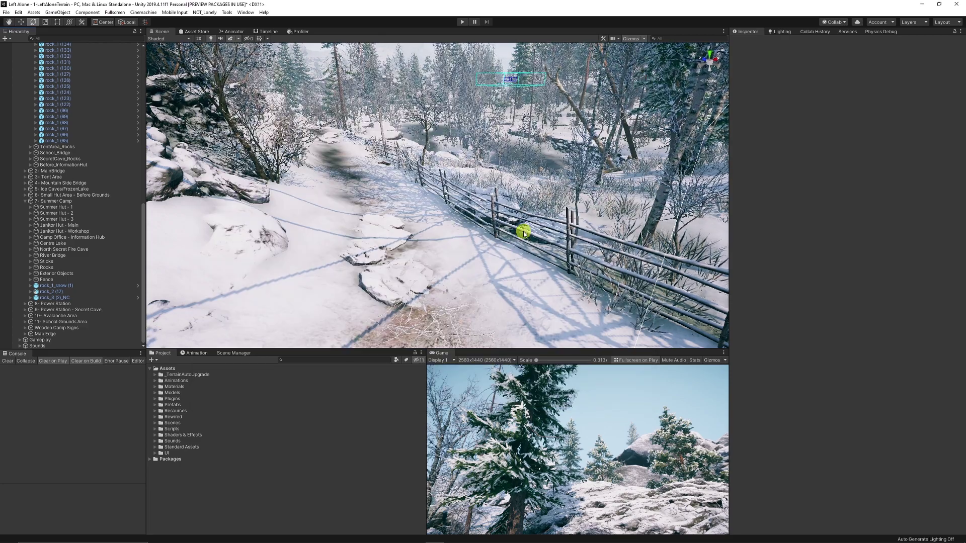
left_click(524, 215)
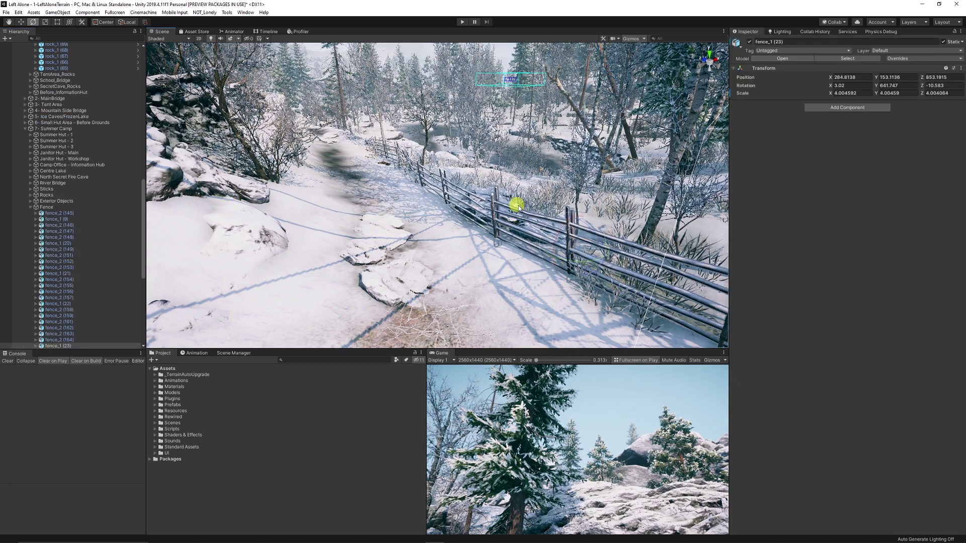
left_click(547, 215)
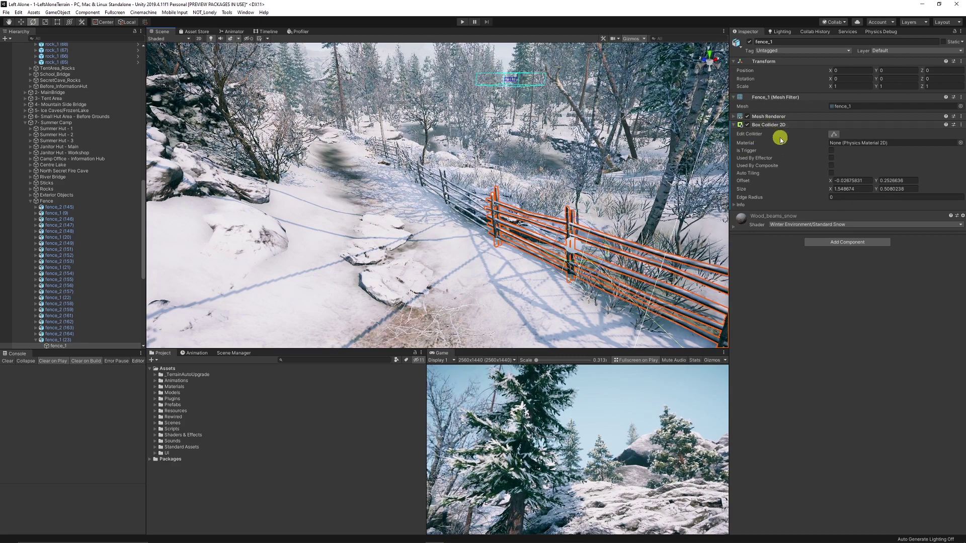
key("ctrl+z")
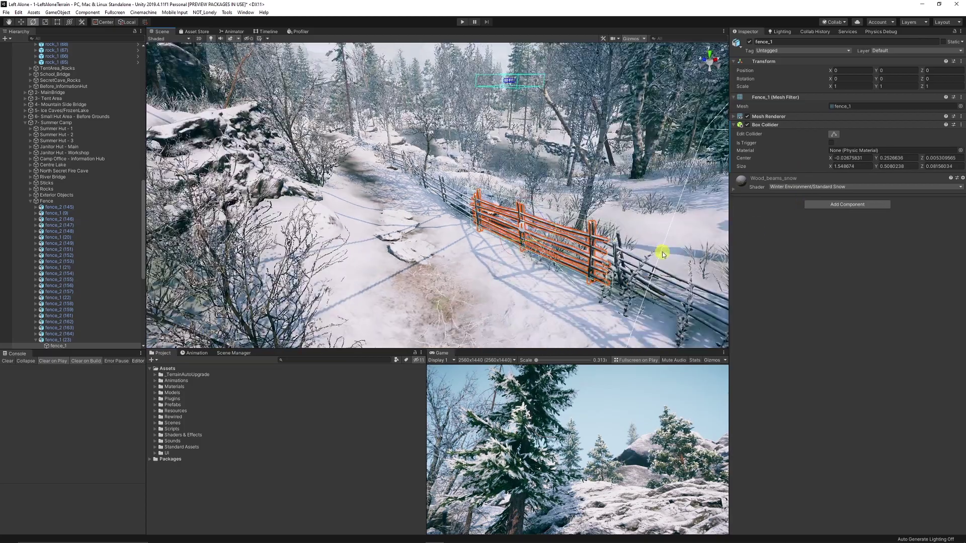
- Add Box Colliders to the next fence sections' meshes, including another fence_2
middle_click_drag(662, 253, 603, 231)
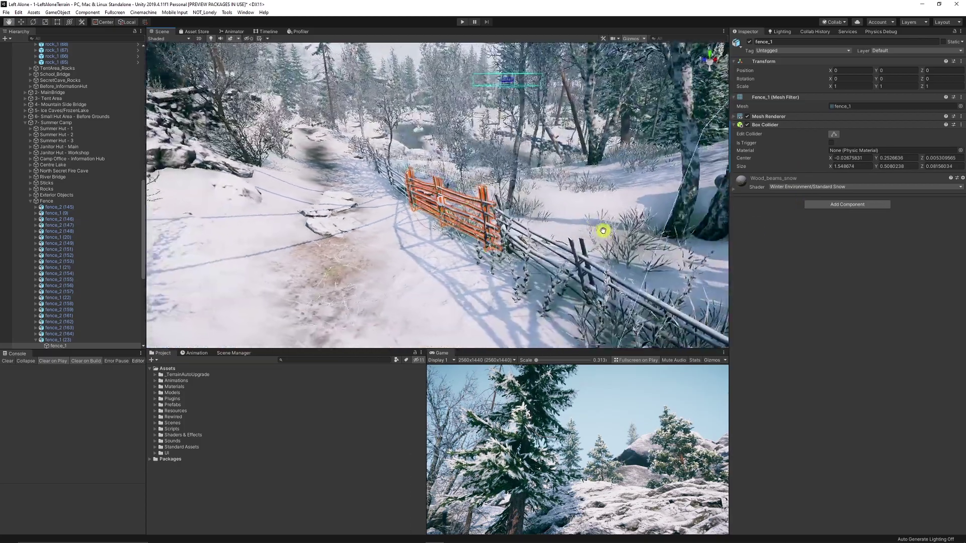
left_click(530, 234)
left_click(640, 222)
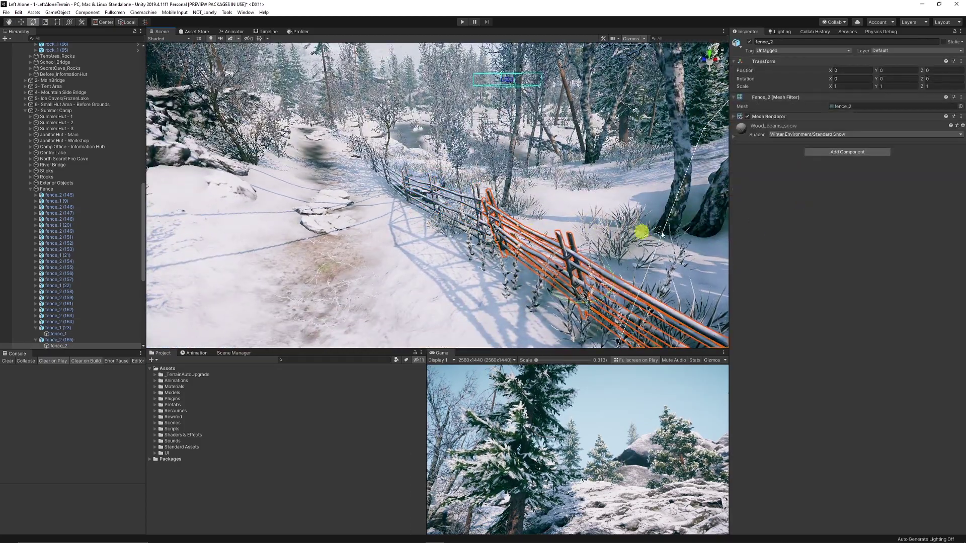
scroll(620, 276, "down", 3)
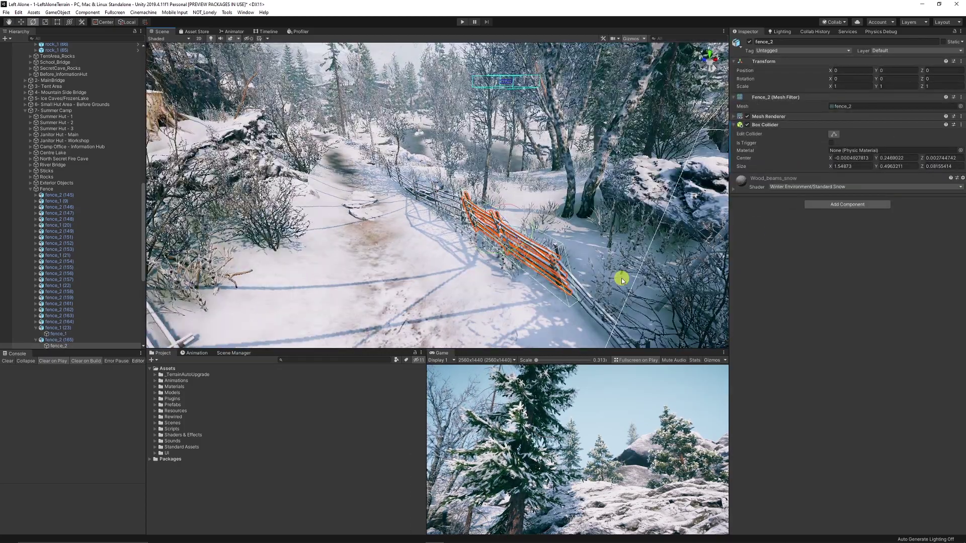
left_click(587, 293)
left_click(590, 294)
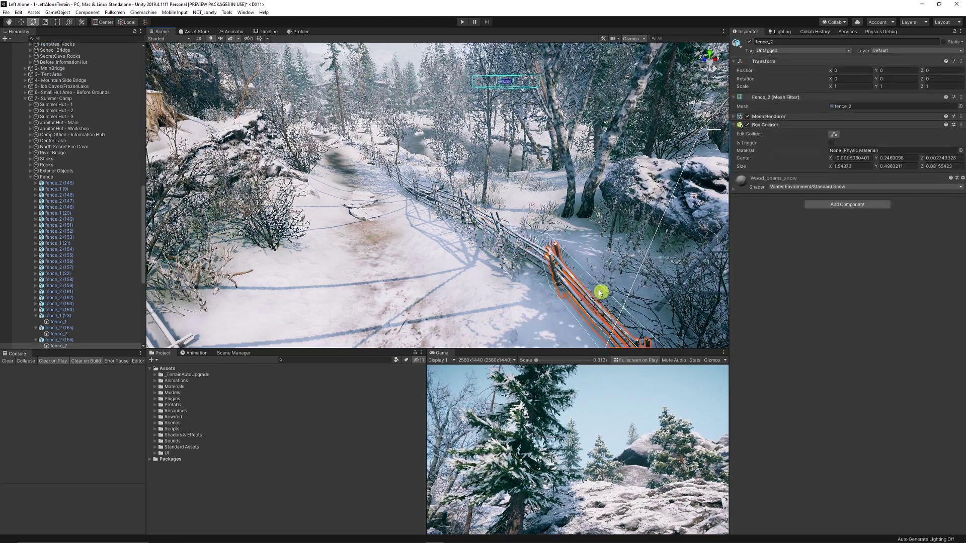
scroll(583, 284, "down", 3)
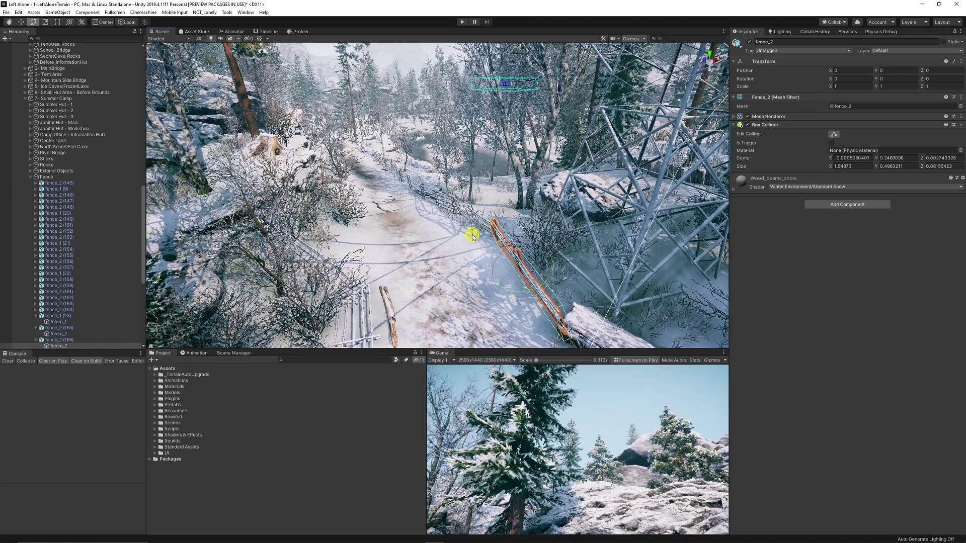
scroll(461, 229, "up", 3)
scroll(462, 230, "down", 2)
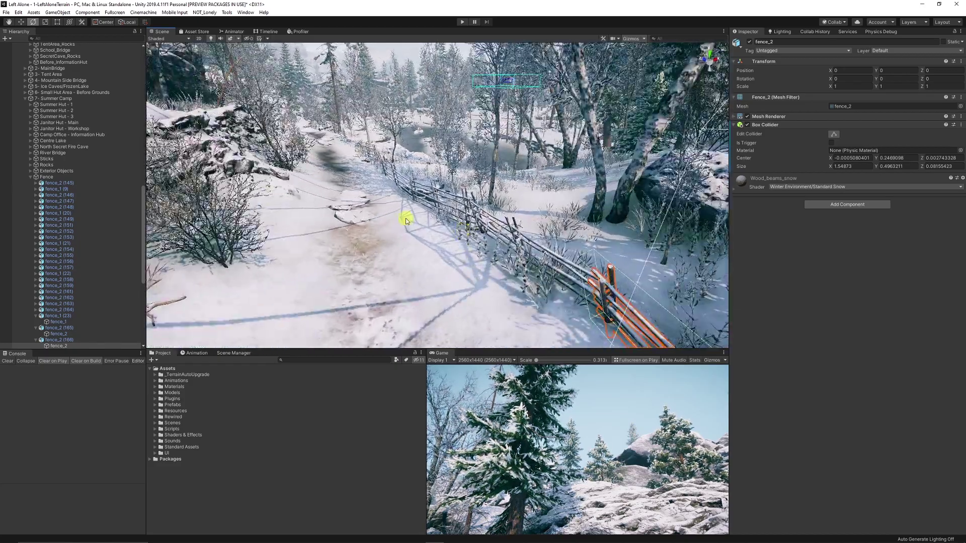
scroll(436, 201, "down", 2)
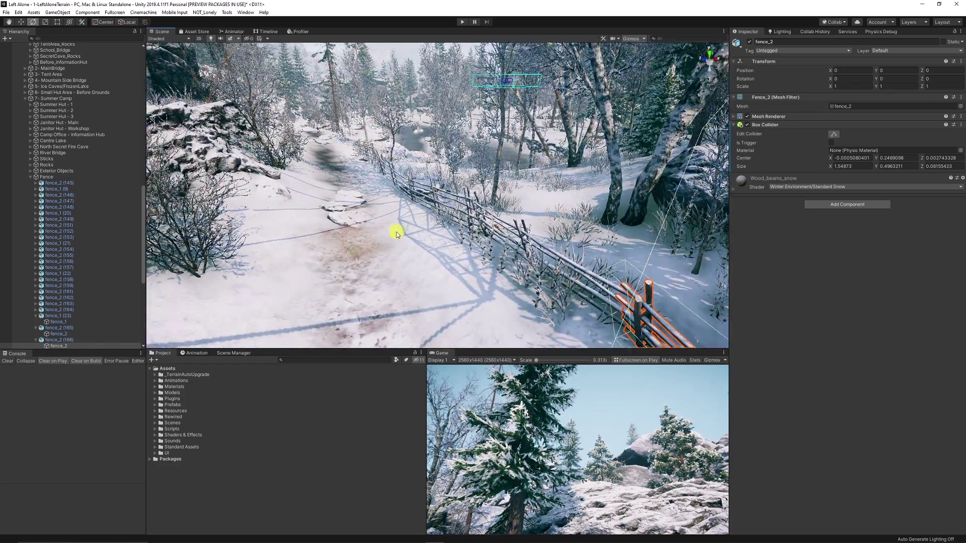